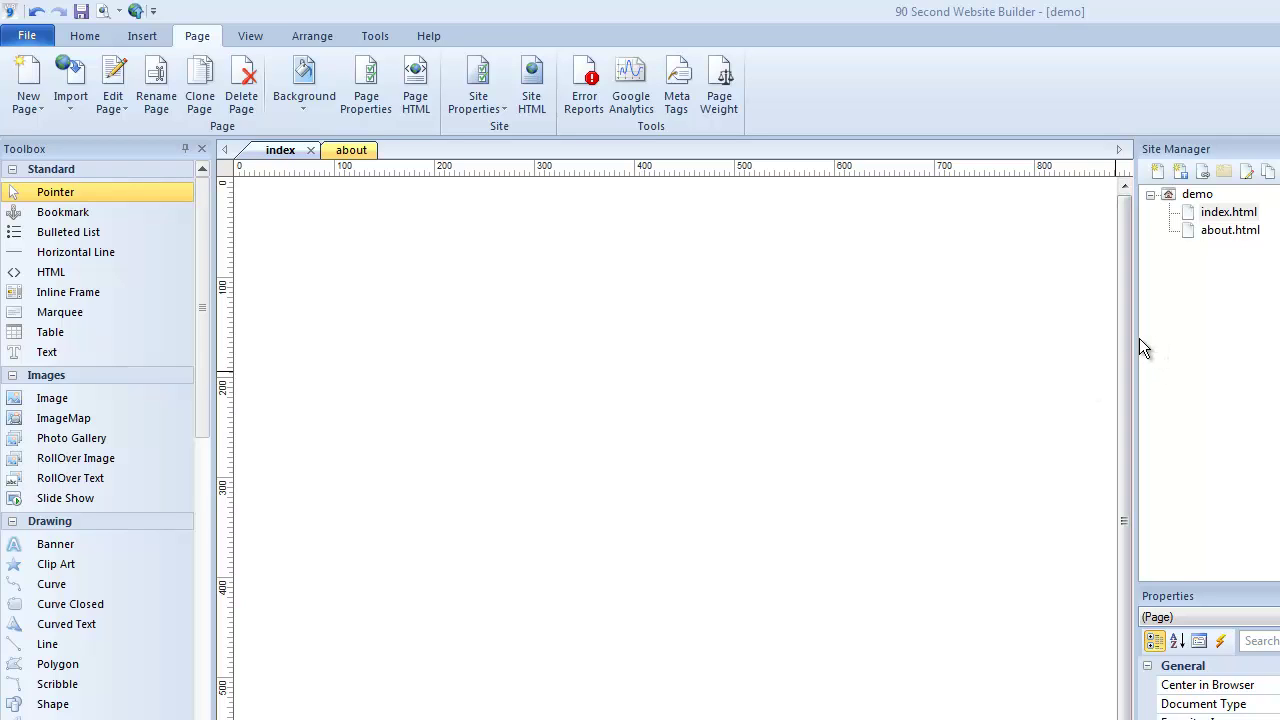
left_click_drag(1137, 340, 1052, 340)
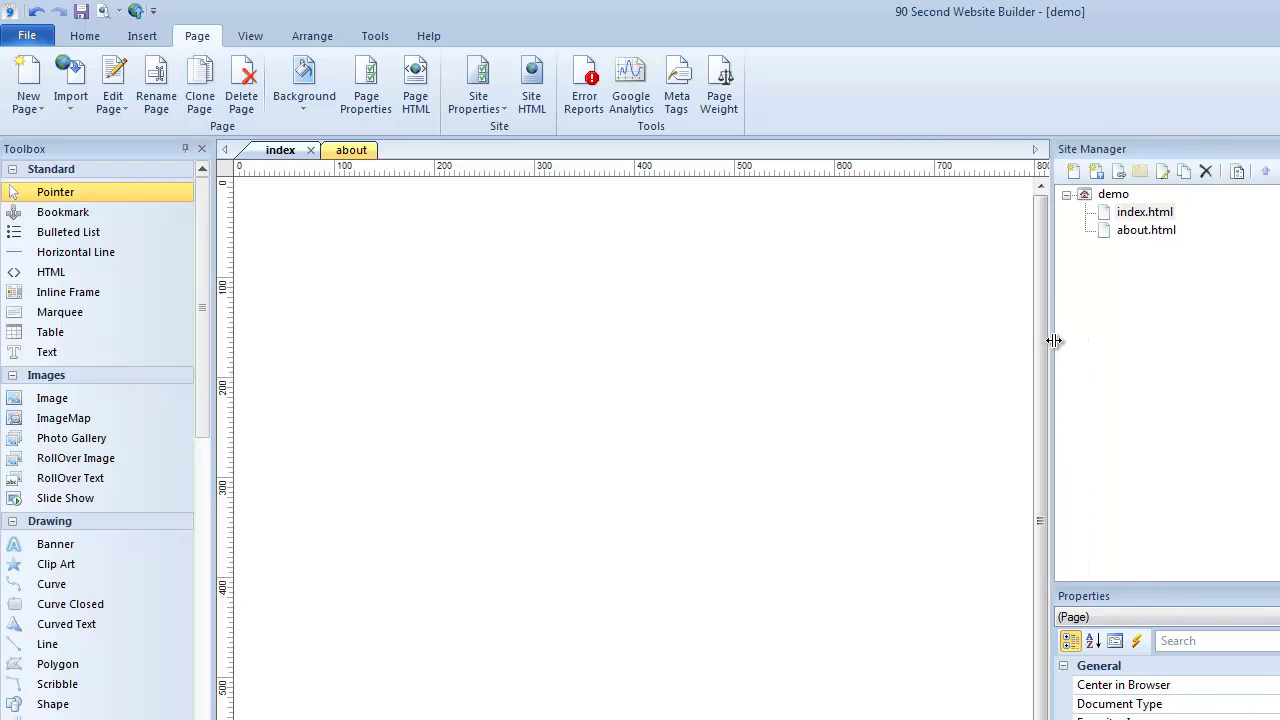
left_click(1104, 213)
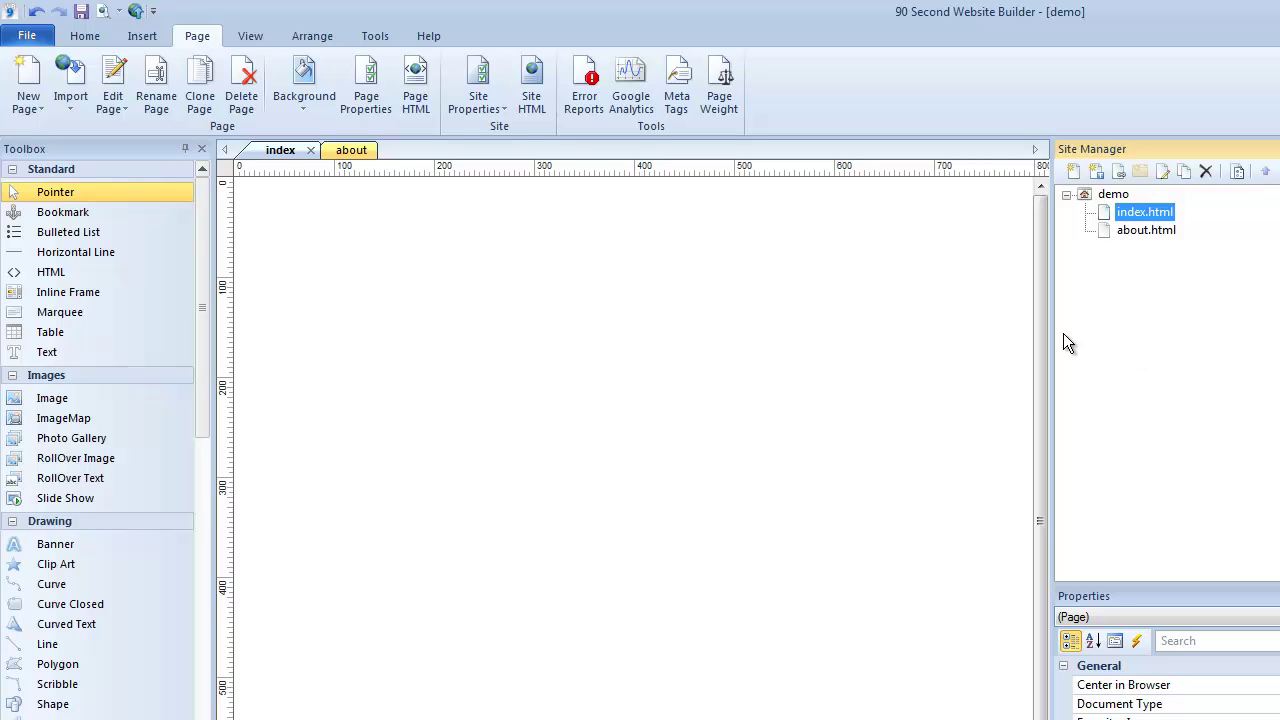
left_click_drag(1050, 323, 1108, 323)
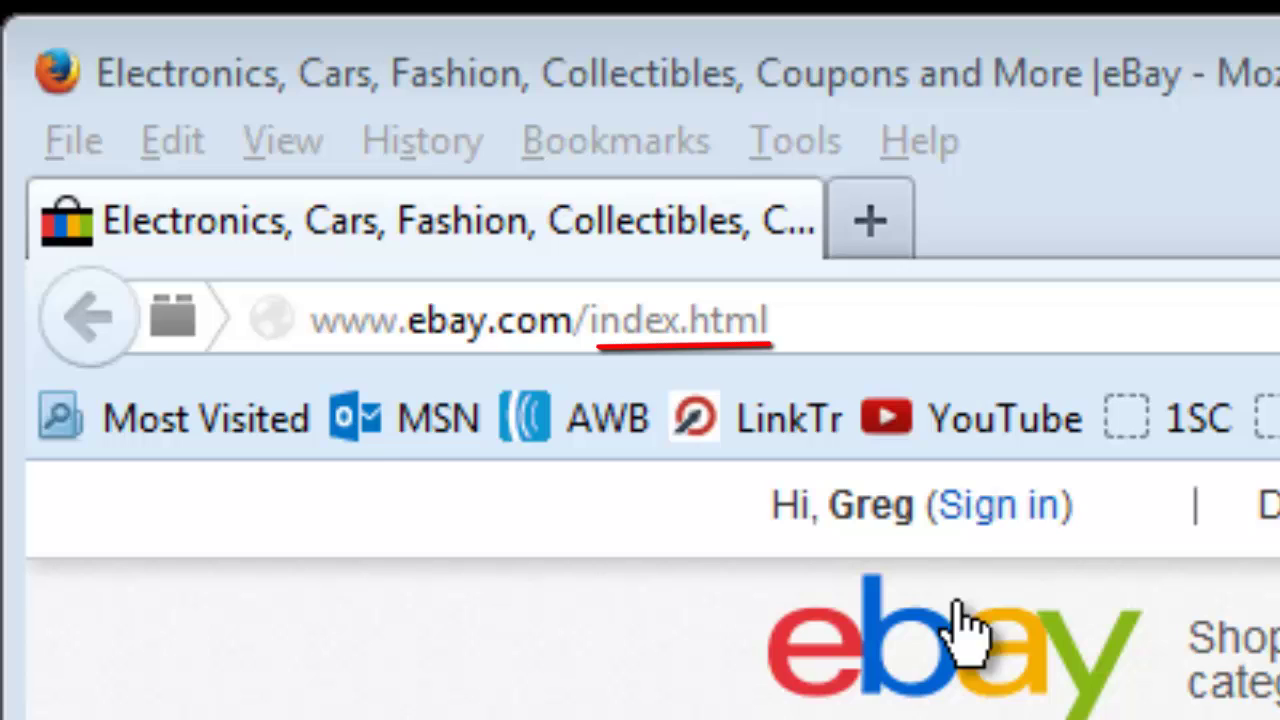
left_click(823, 322)
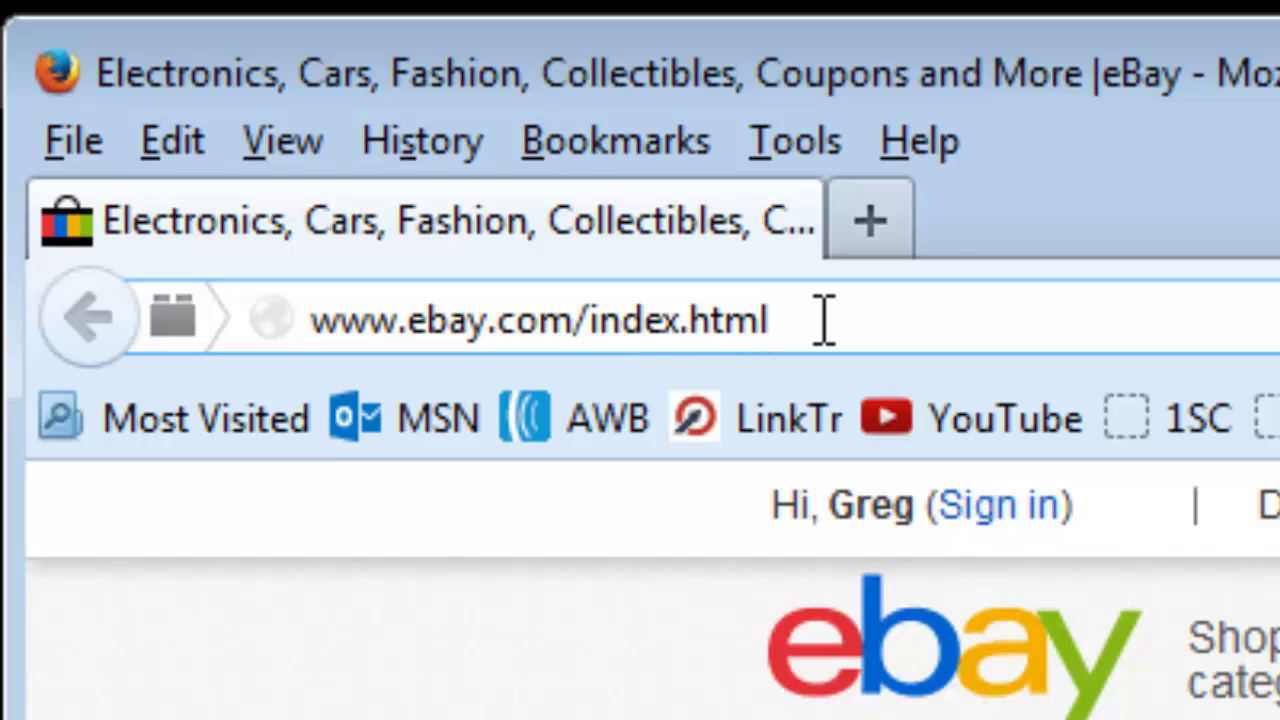
key("Return")
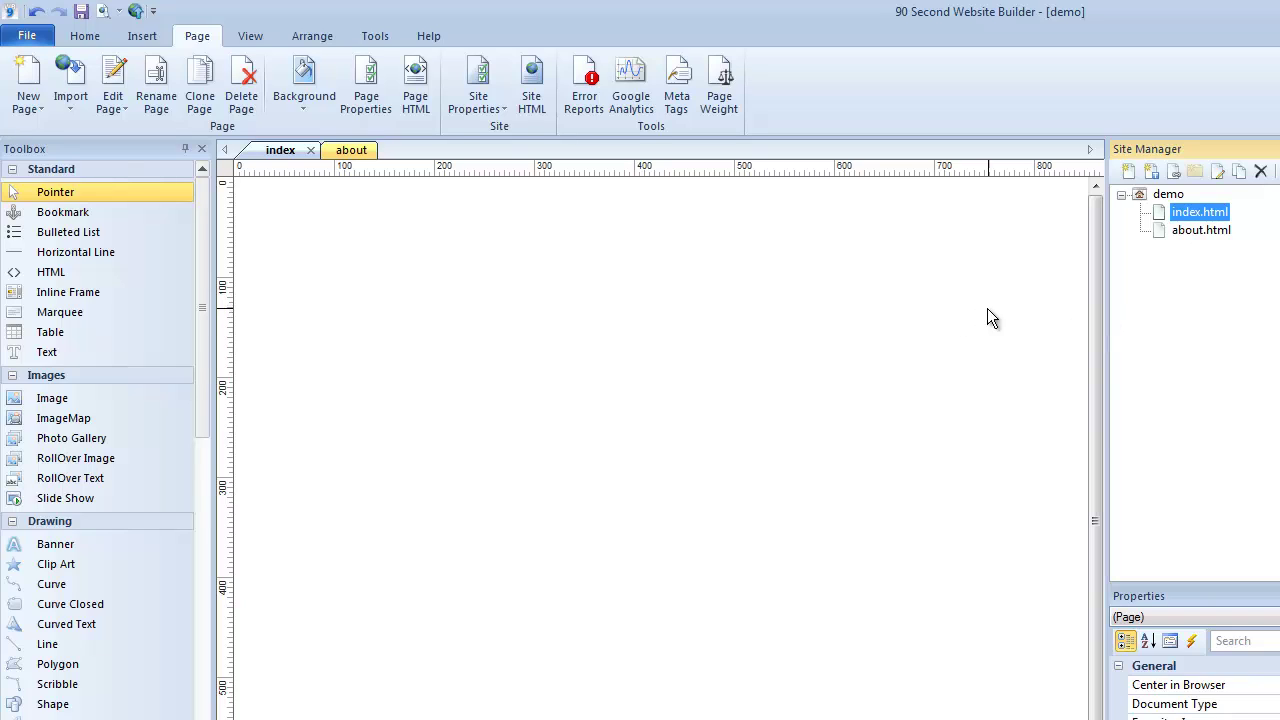
Step: Open the index page's Page Properties and check its title, Home
left_click(295, 160)
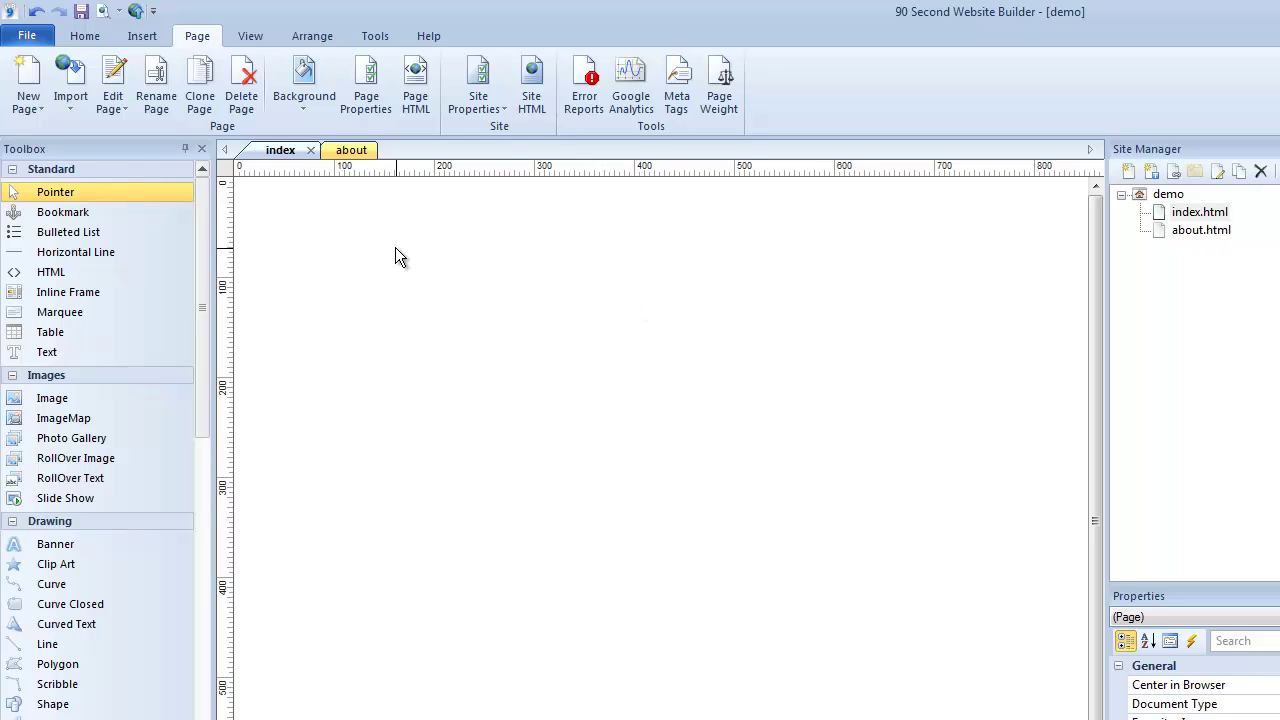
left_click(368, 90)
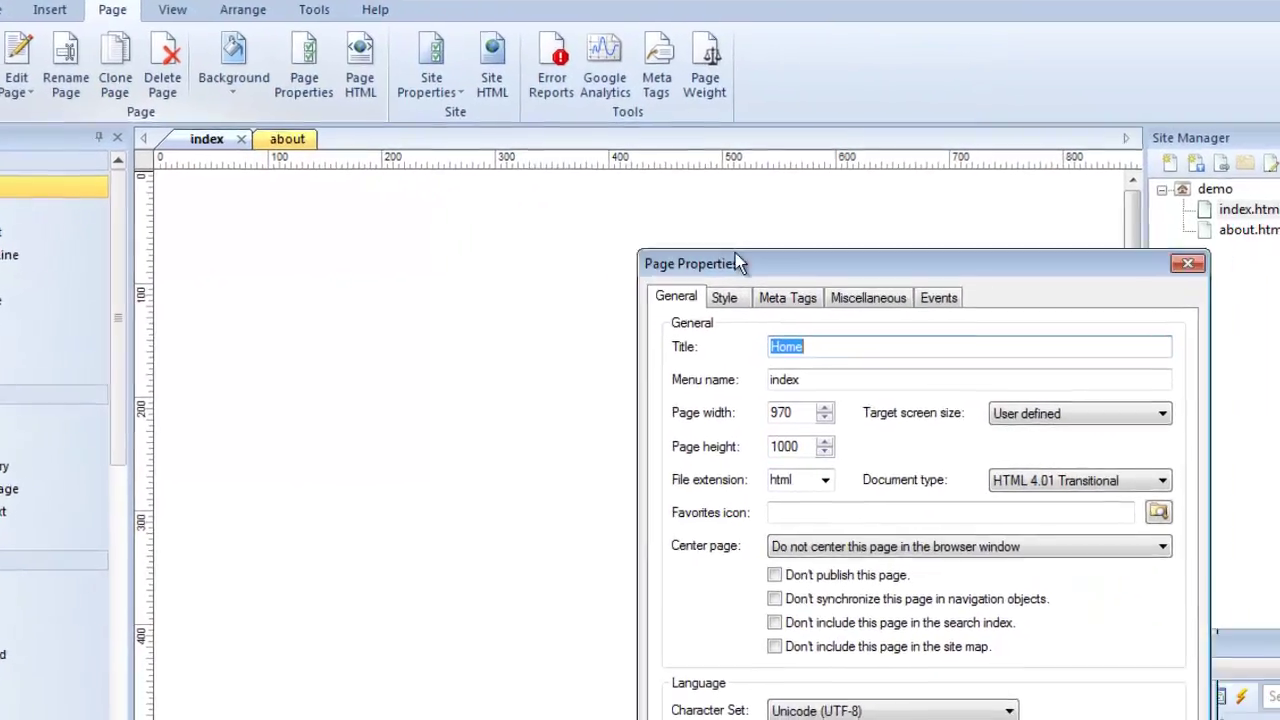
left_click_drag(737, 263, 529, 157)
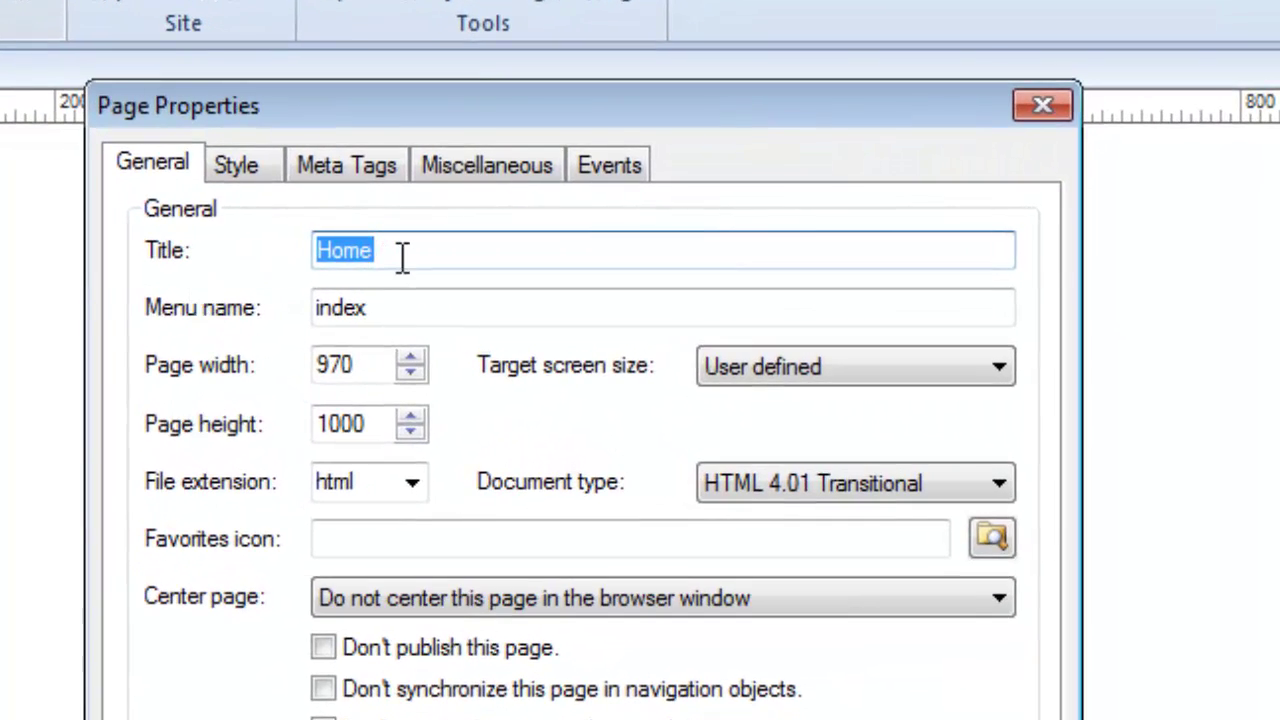
left_click(401, 257)
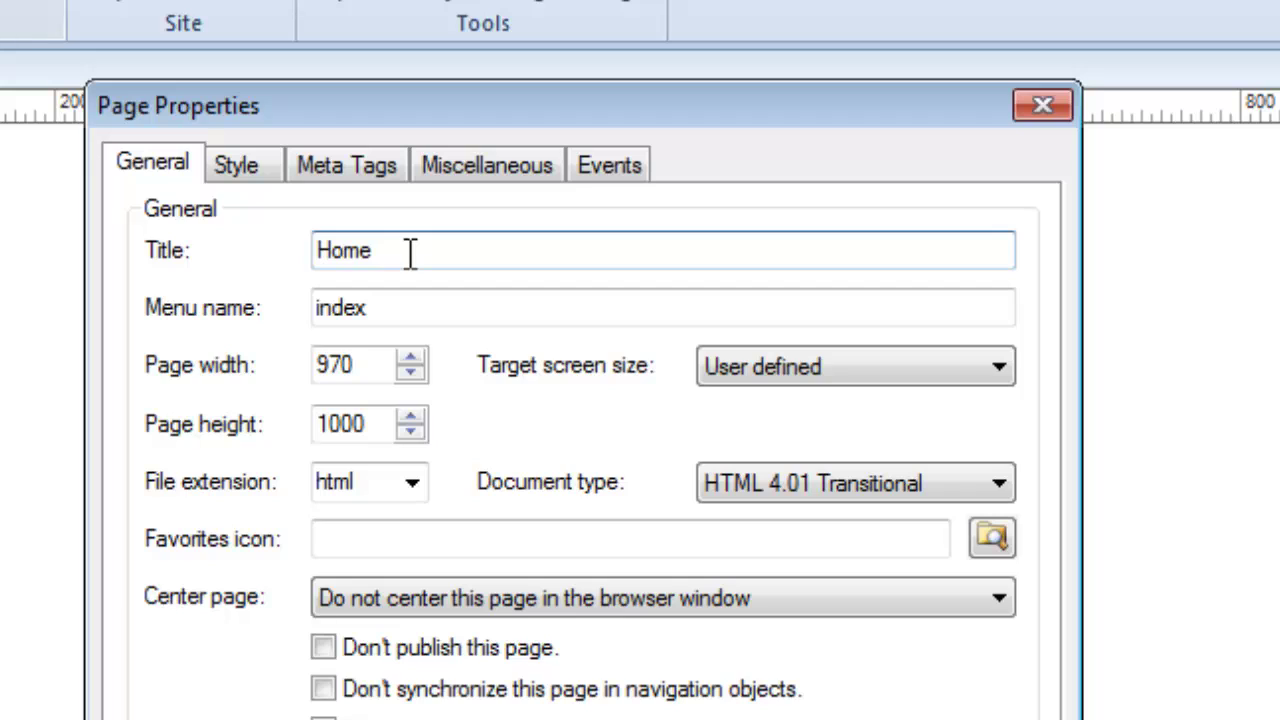
left_click_drag(410, 252, 314, 251)
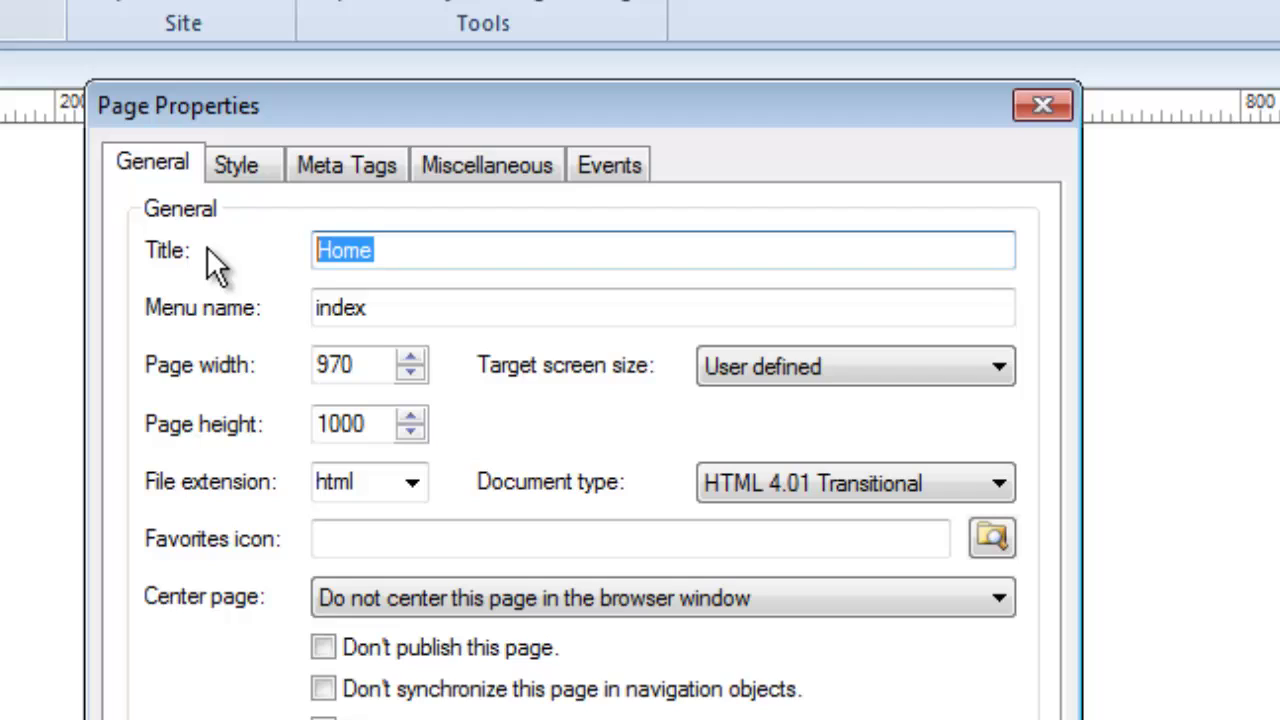
left_click(337, 253)
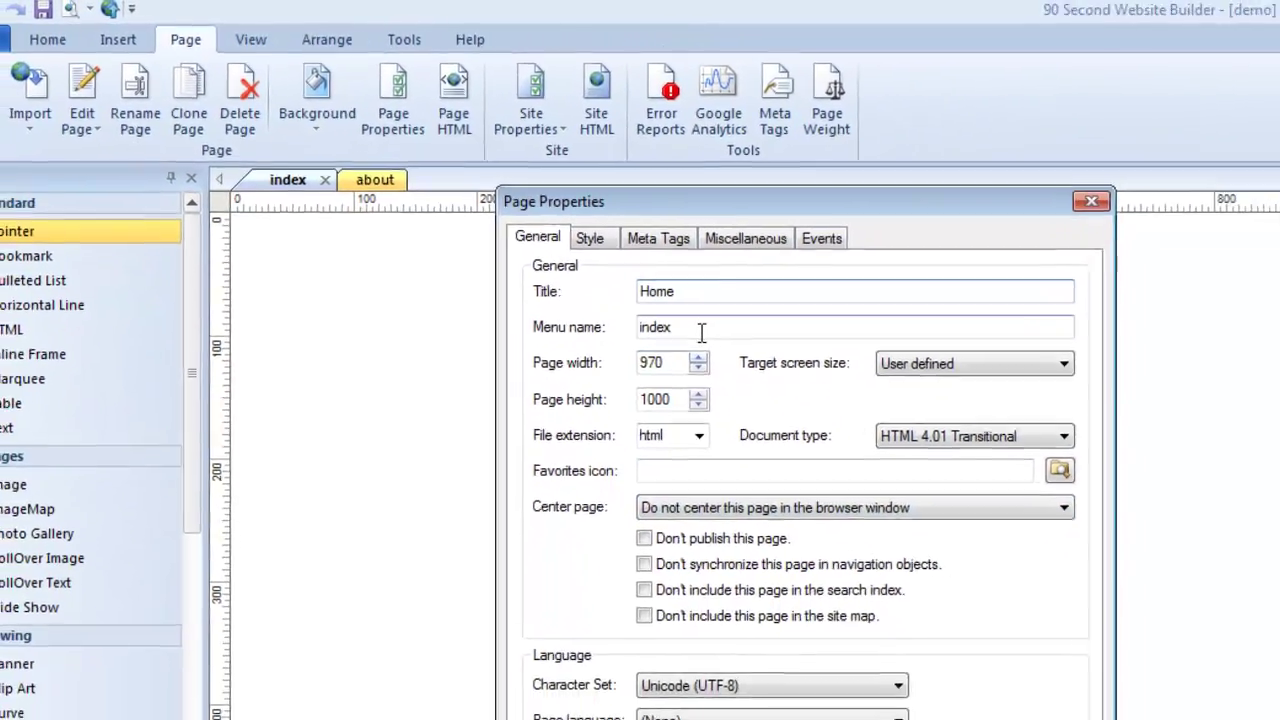
Step: Change the index page's menu name from index to Home
left_click(913, 478)
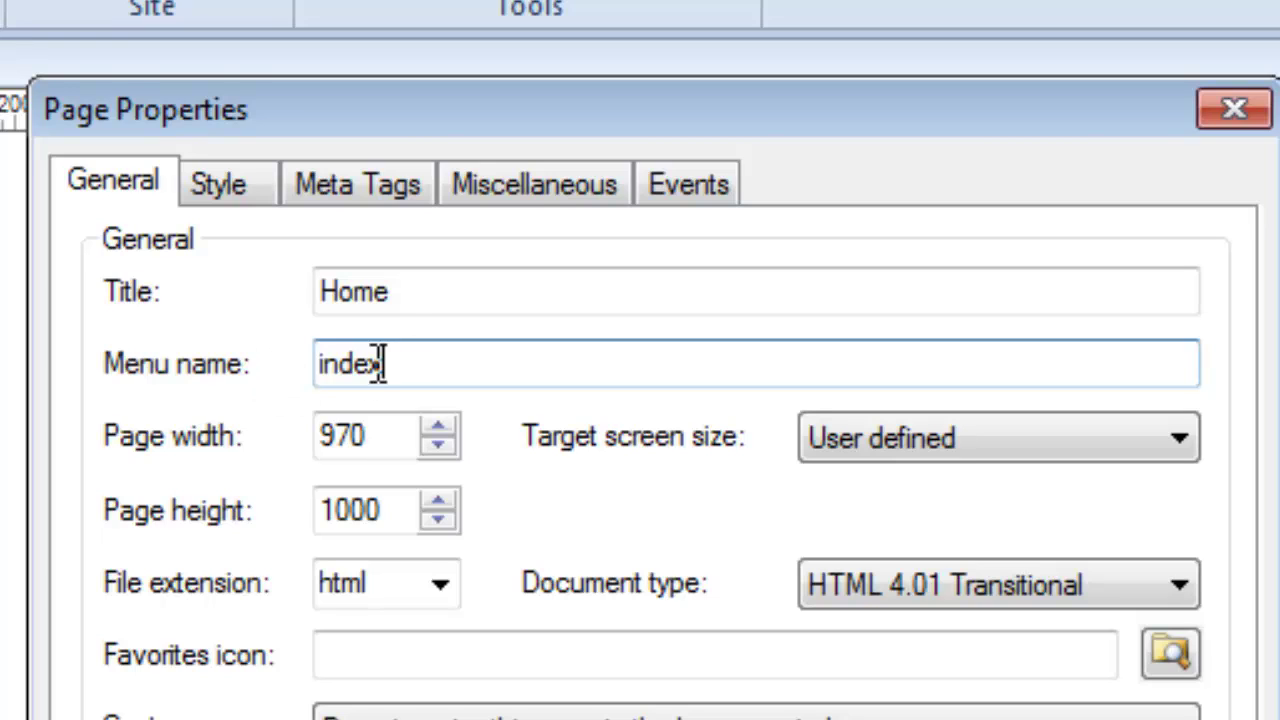
left_click_drag(420, 357, 277, 371)
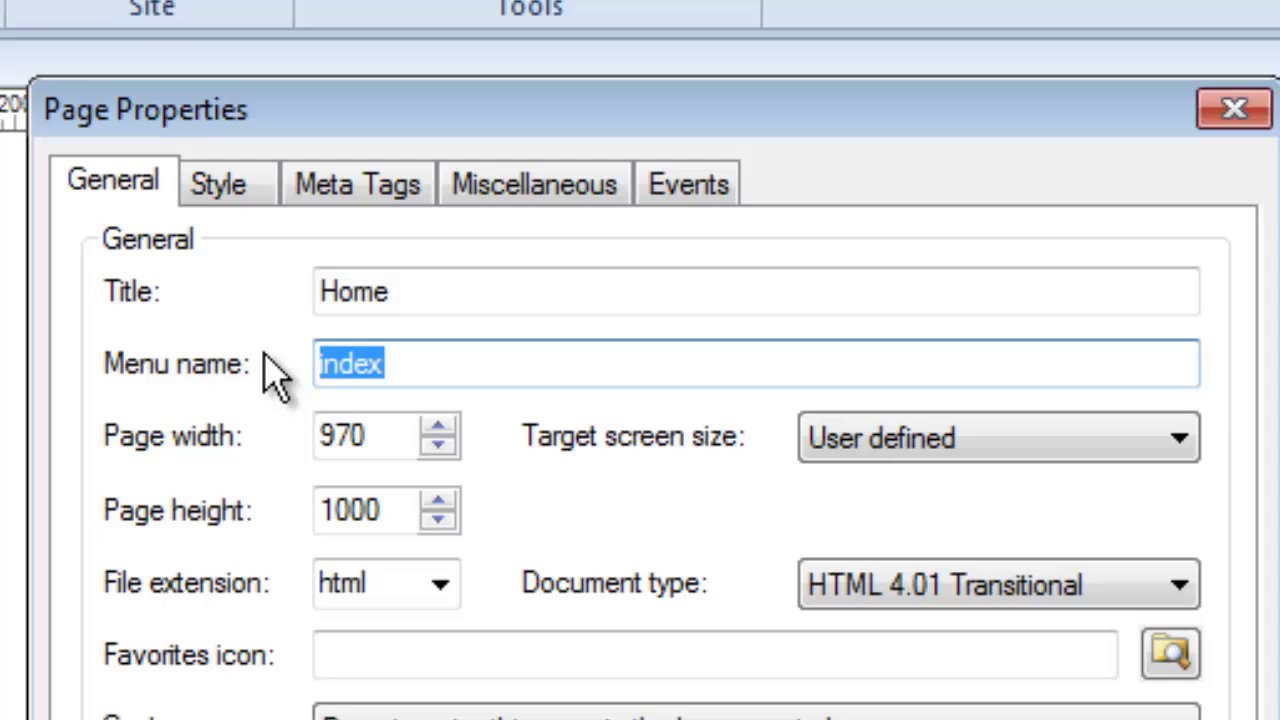
type("Home")
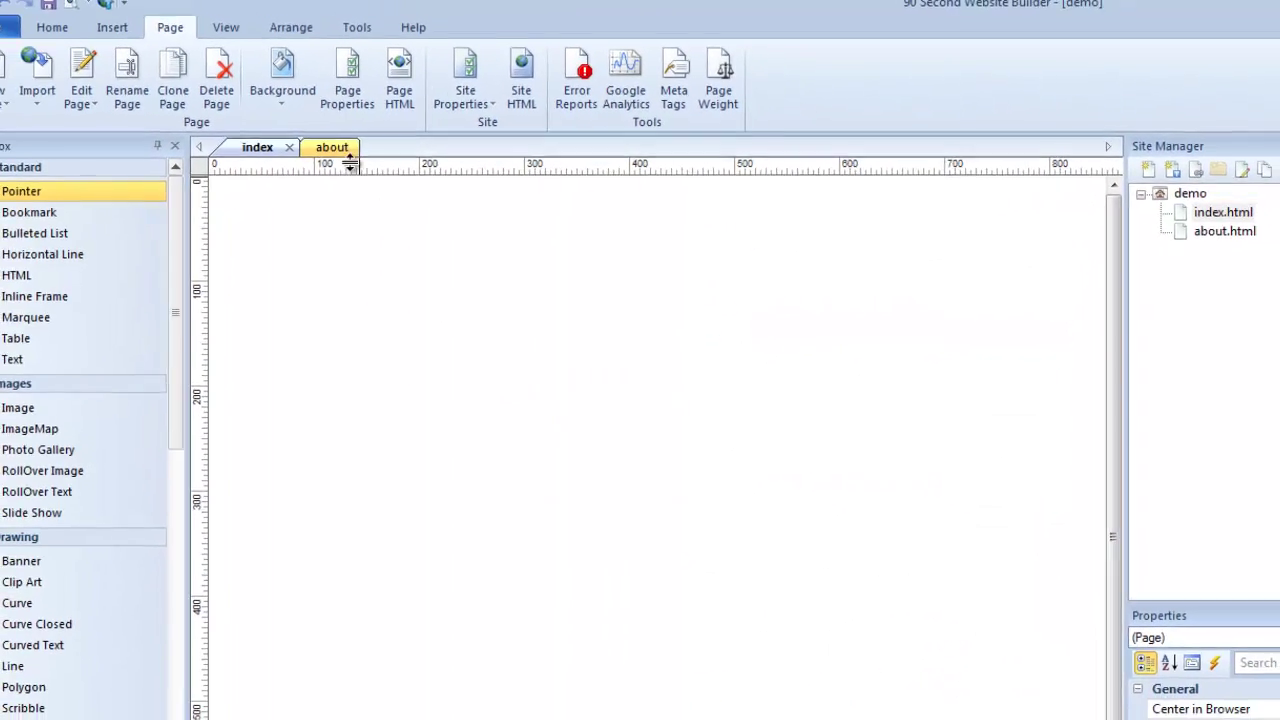
Step: Open the about page's Page Properties, keeping its title About Us
left_click(348, 156)
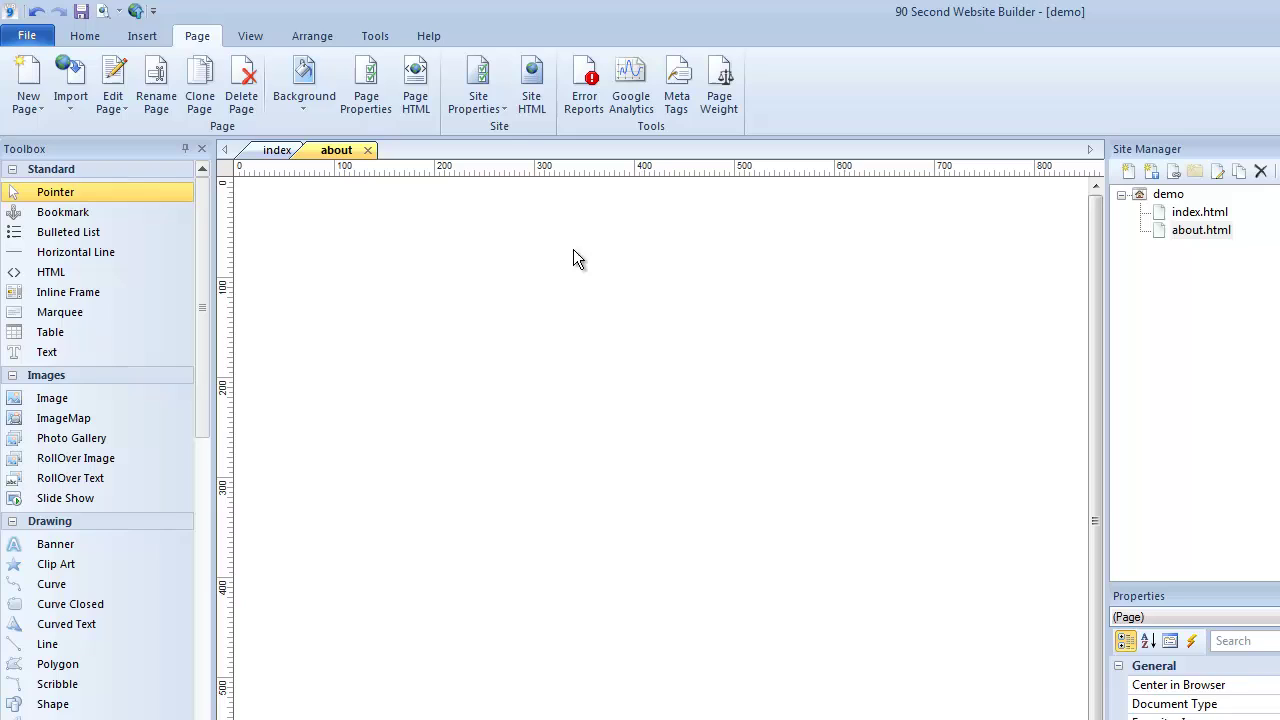
right_click(428, 227)
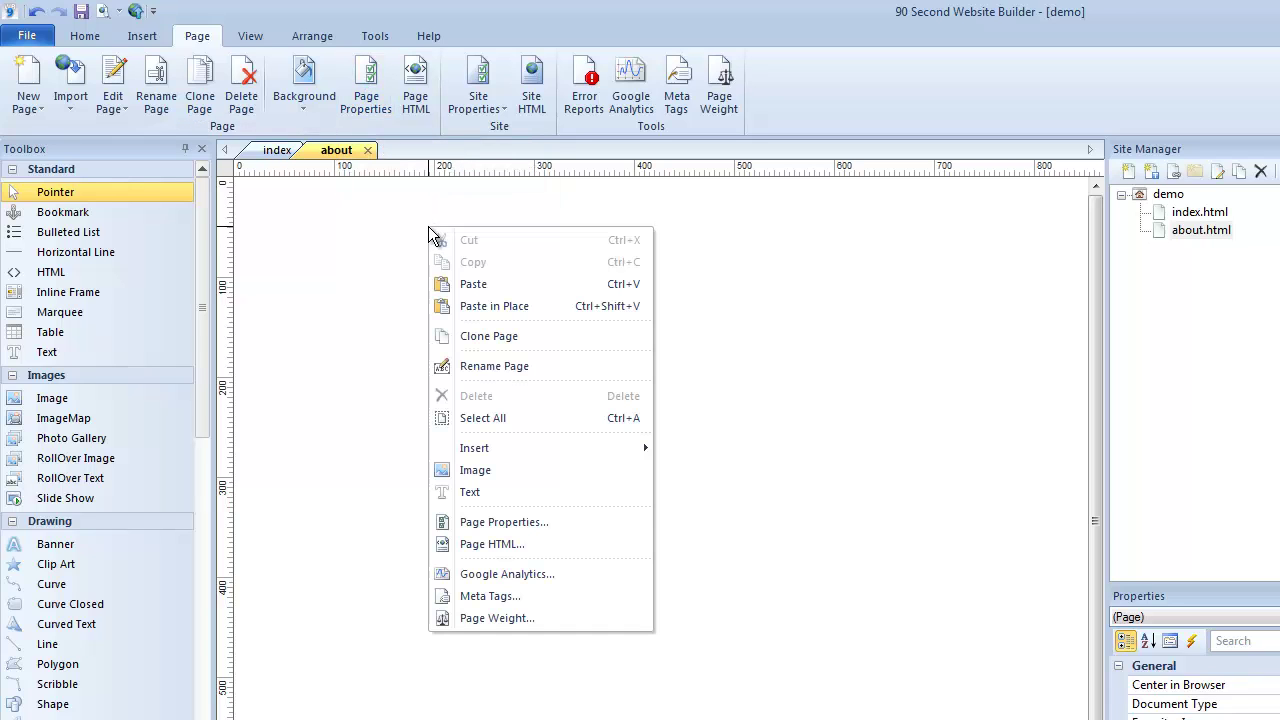
left_click(503, 520)
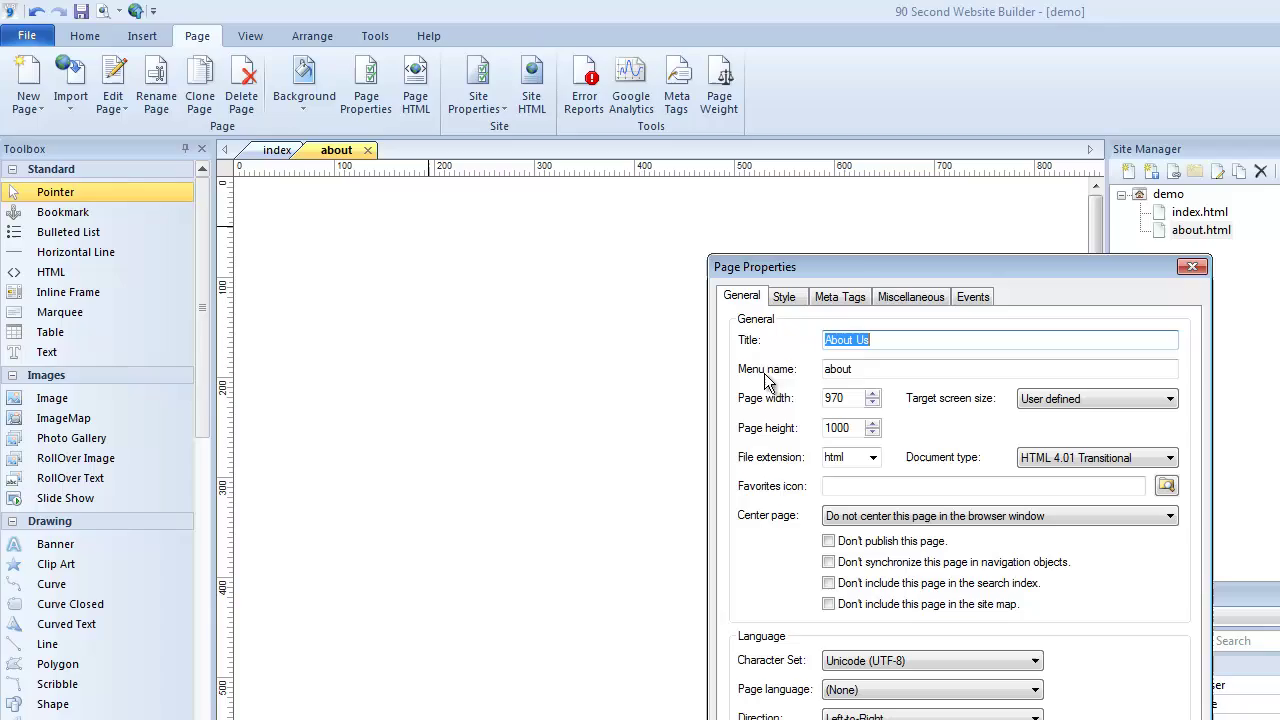
left_click_drag(883, 270, 535, 183)
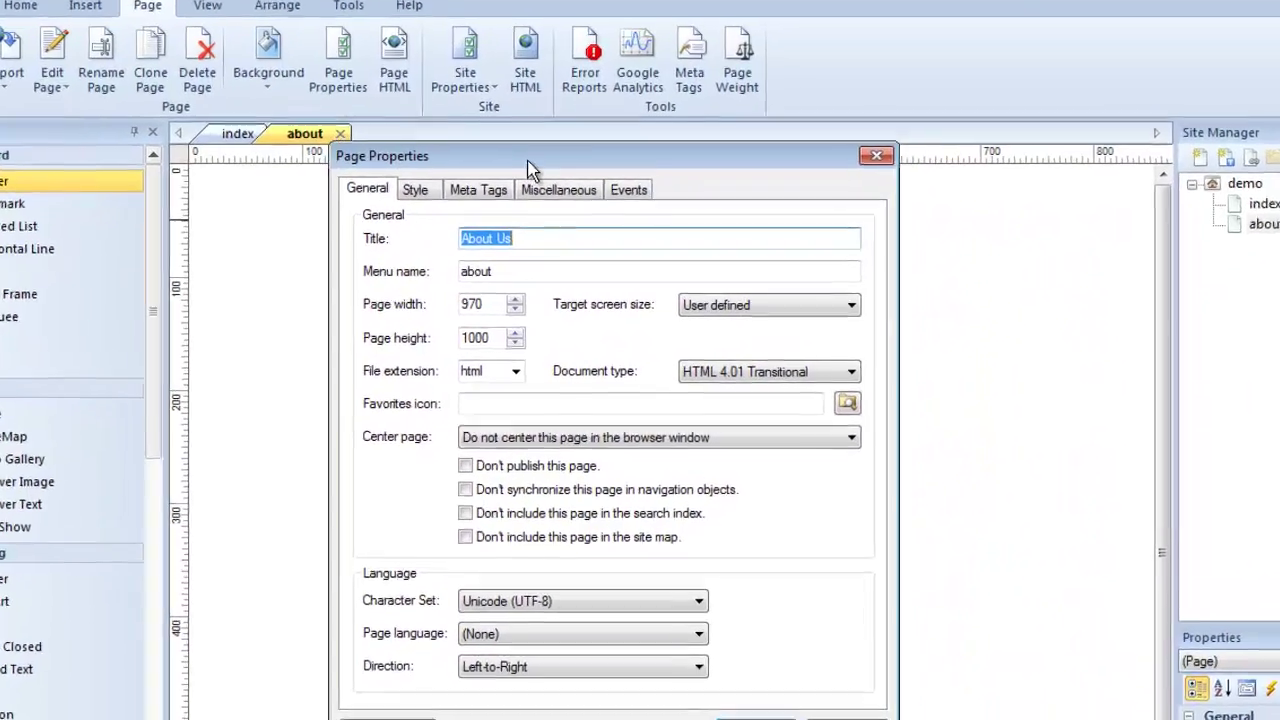
left_click(520, 238)
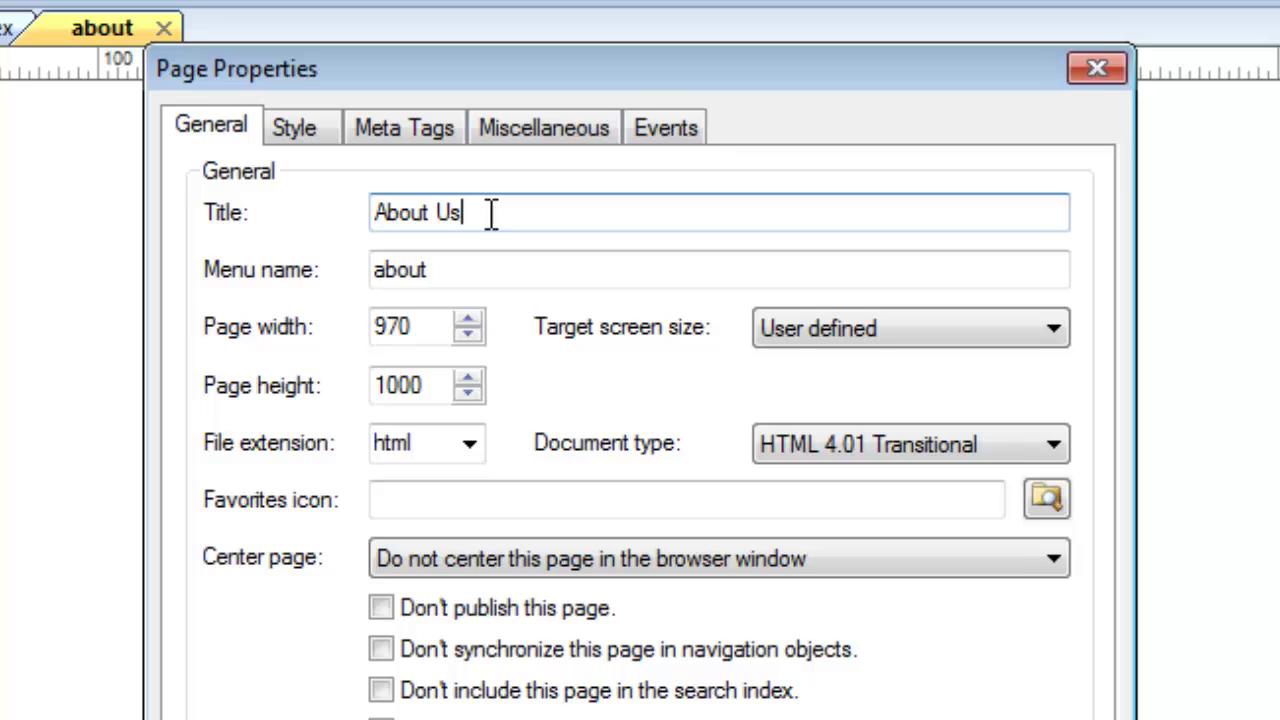
left_click_drag(504, 222, 372, 213)
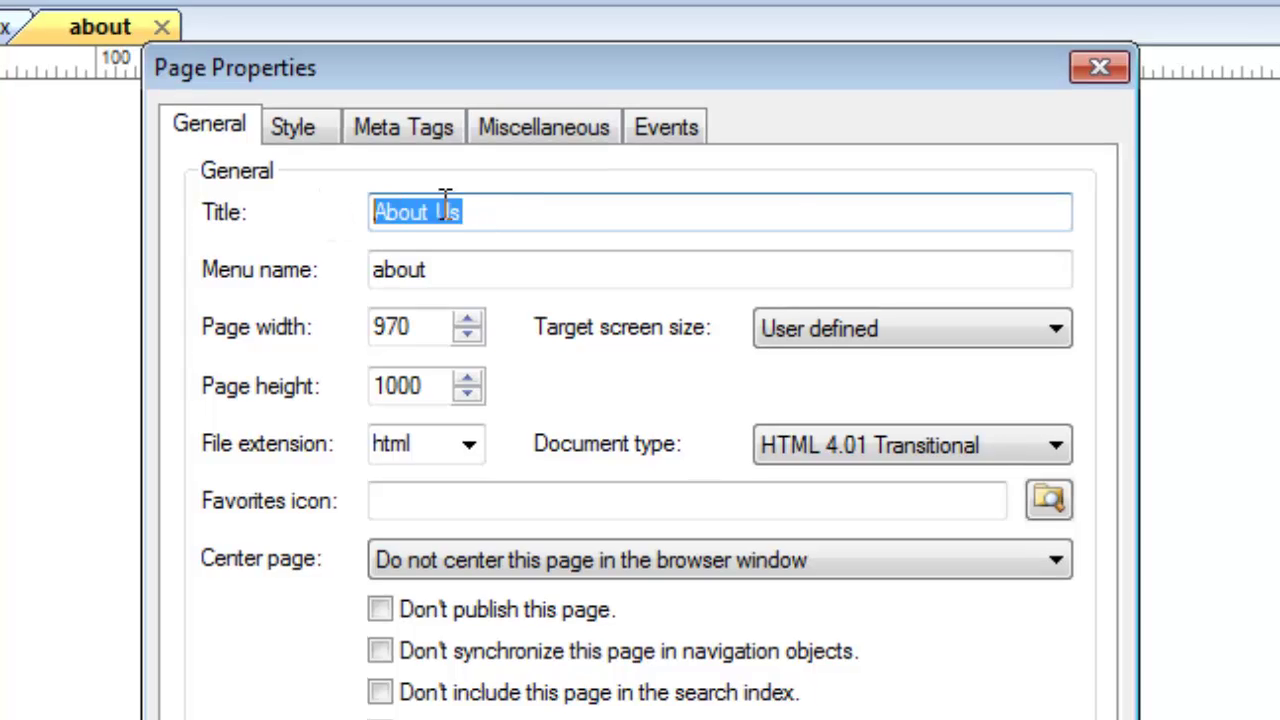
left_click(480, 210)
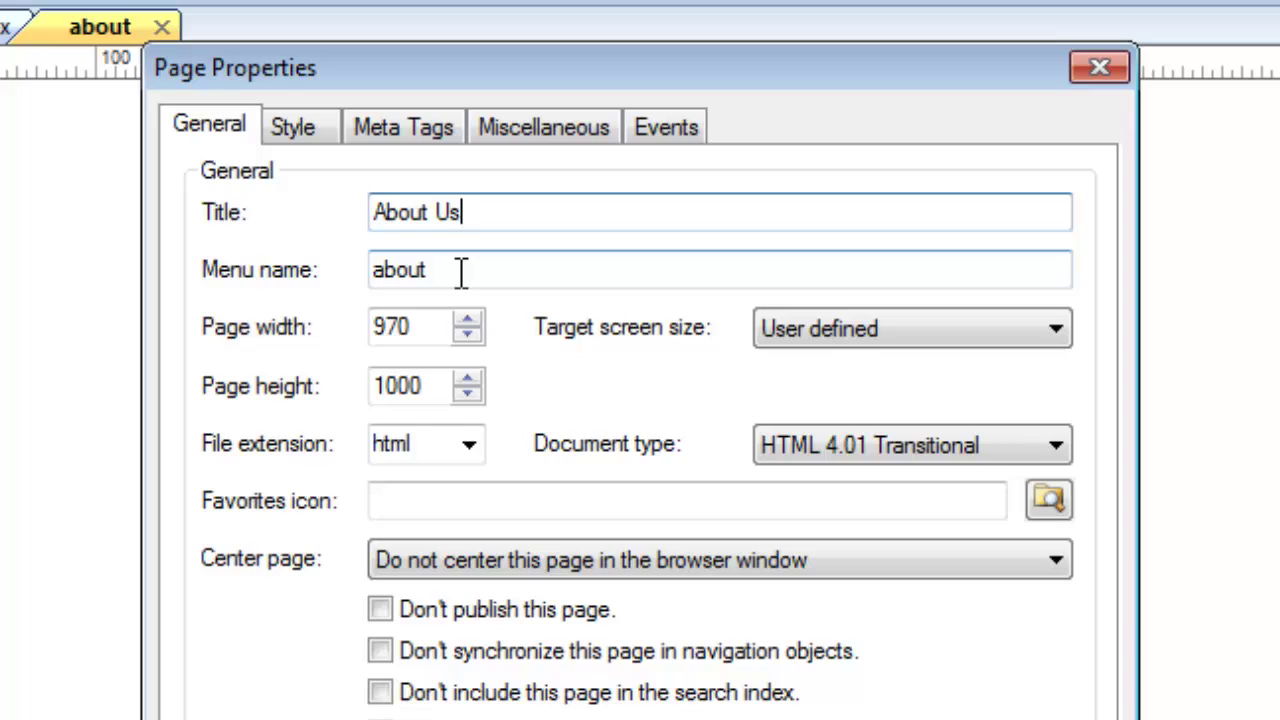
Step: Capitalise the about page's menu name from about to About
left_click(386, 269)
key("BackSpace")
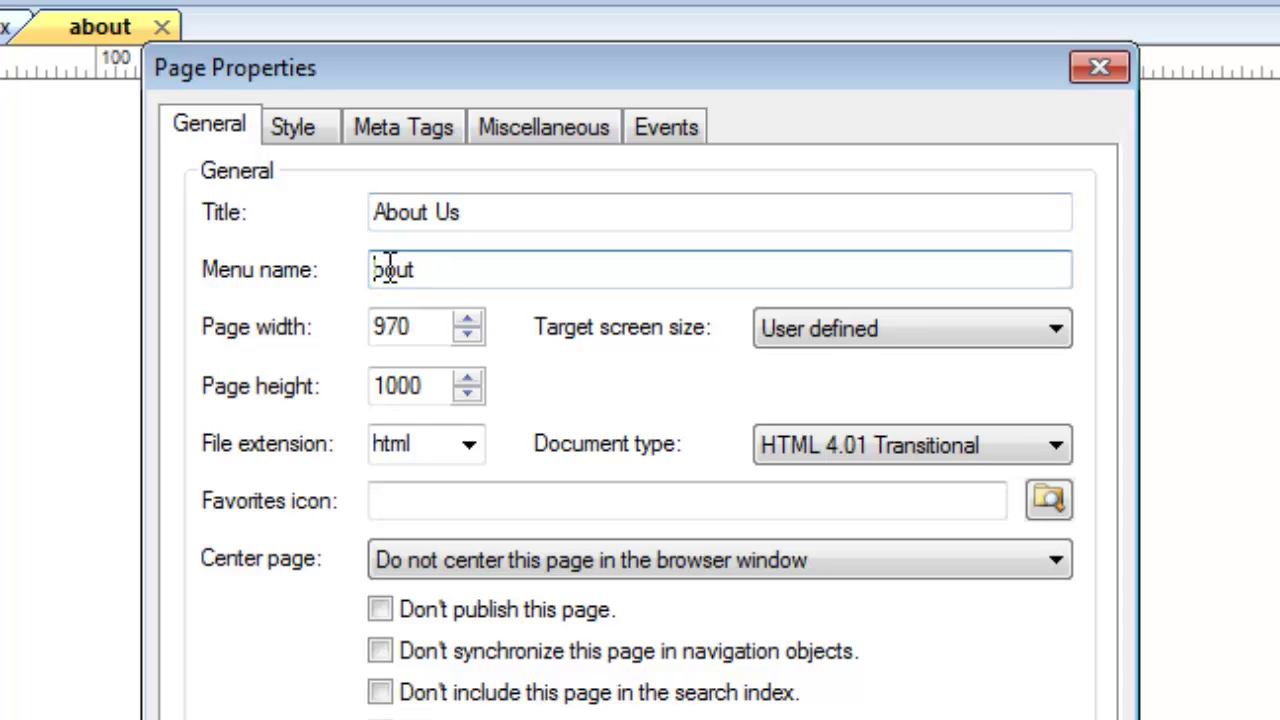
type("A")
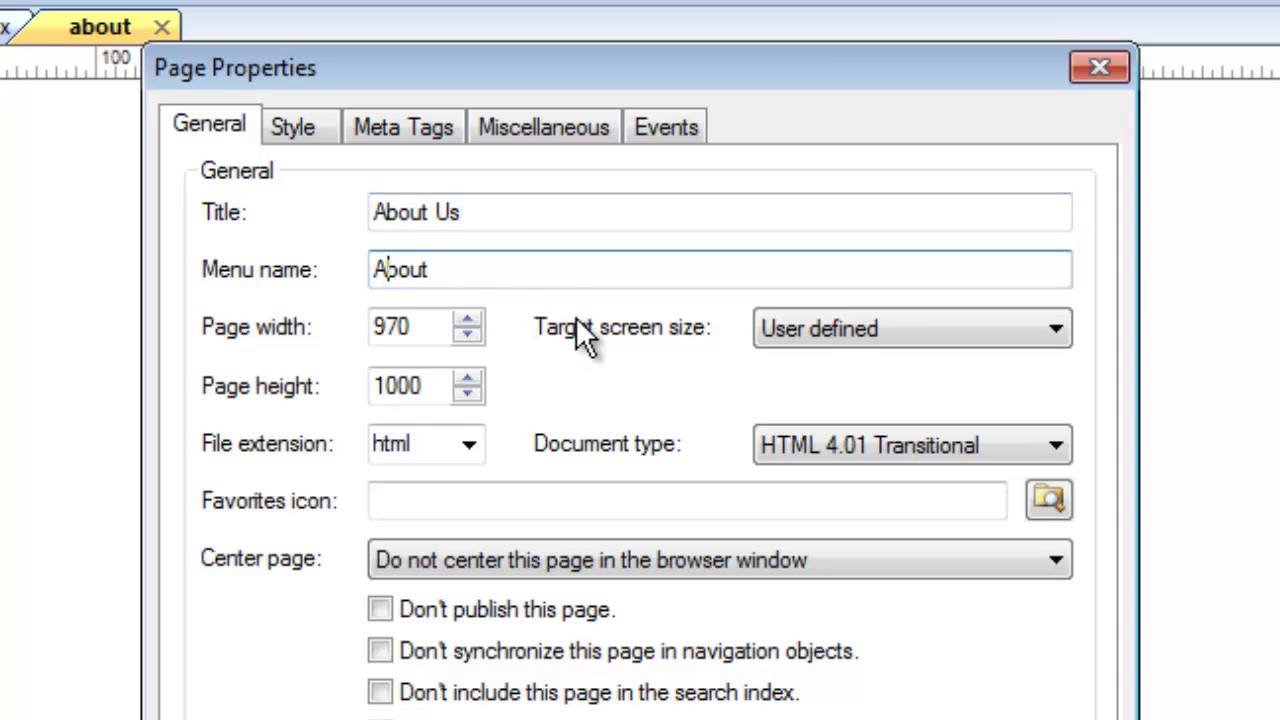
left_click(489, 270)
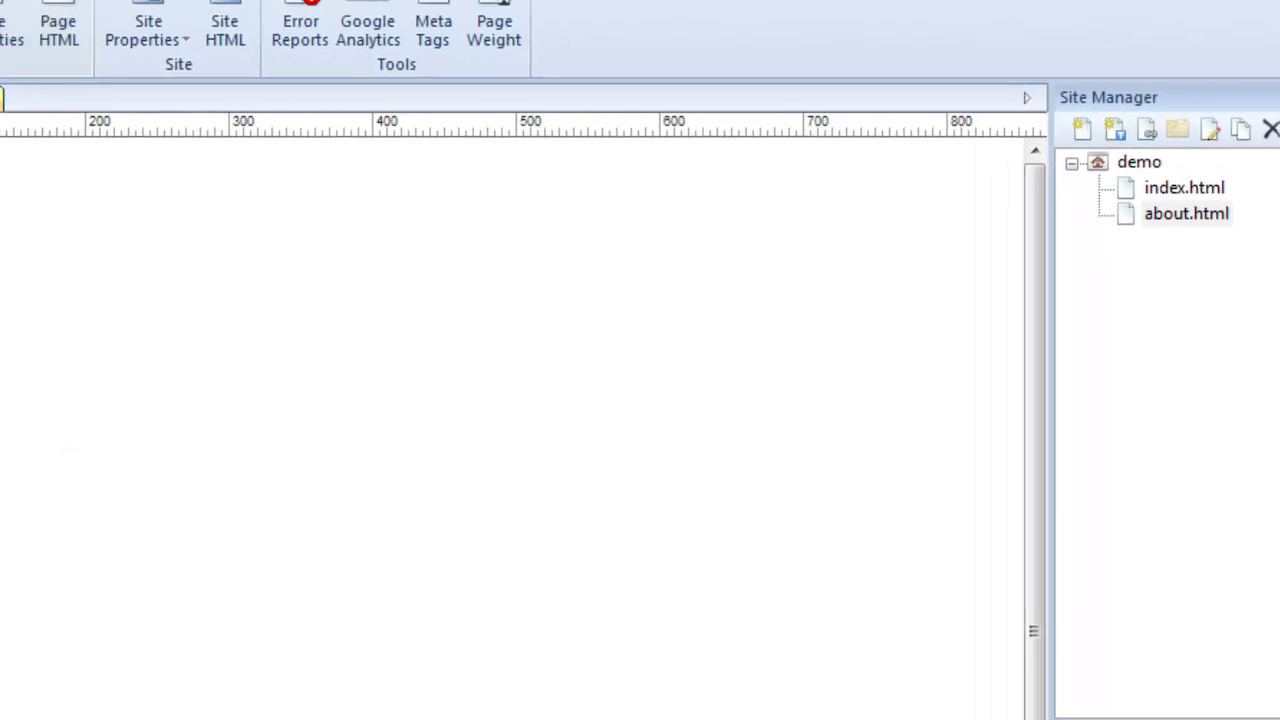
Step: Add a new blank page, page1.html, and select it in the Site Manager
left_click(28, 88)
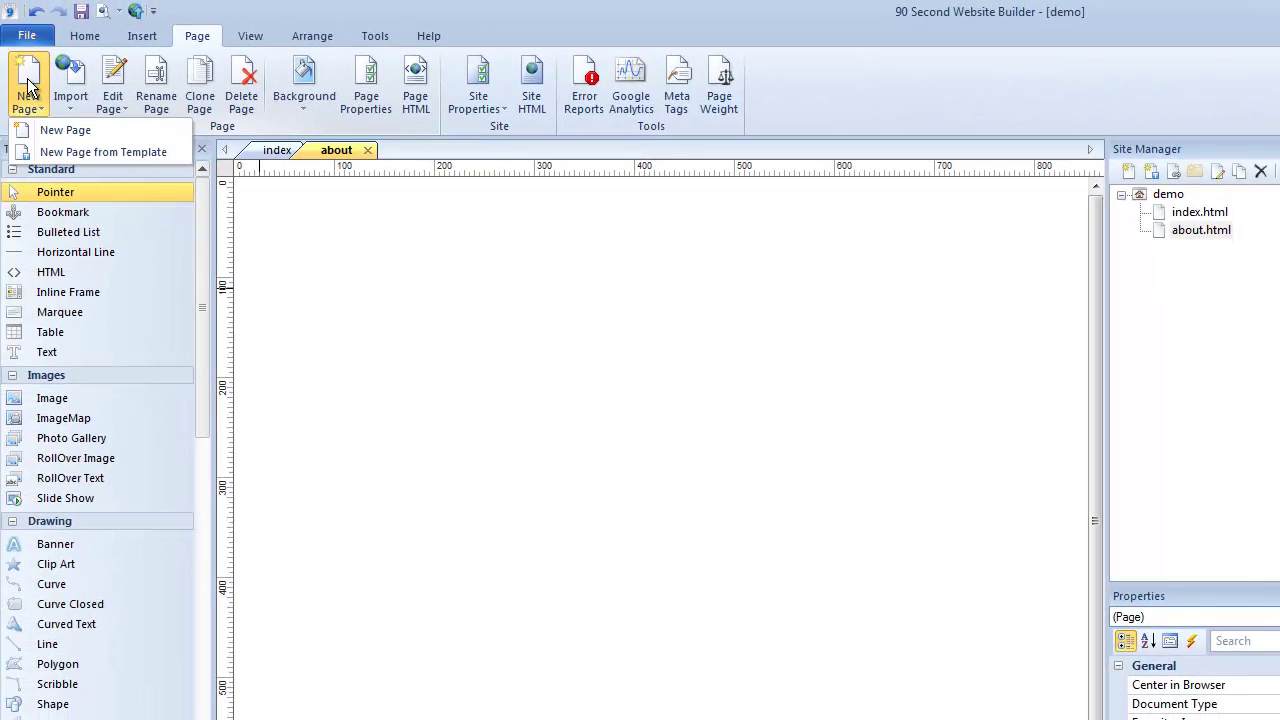
left_click(53, 130)
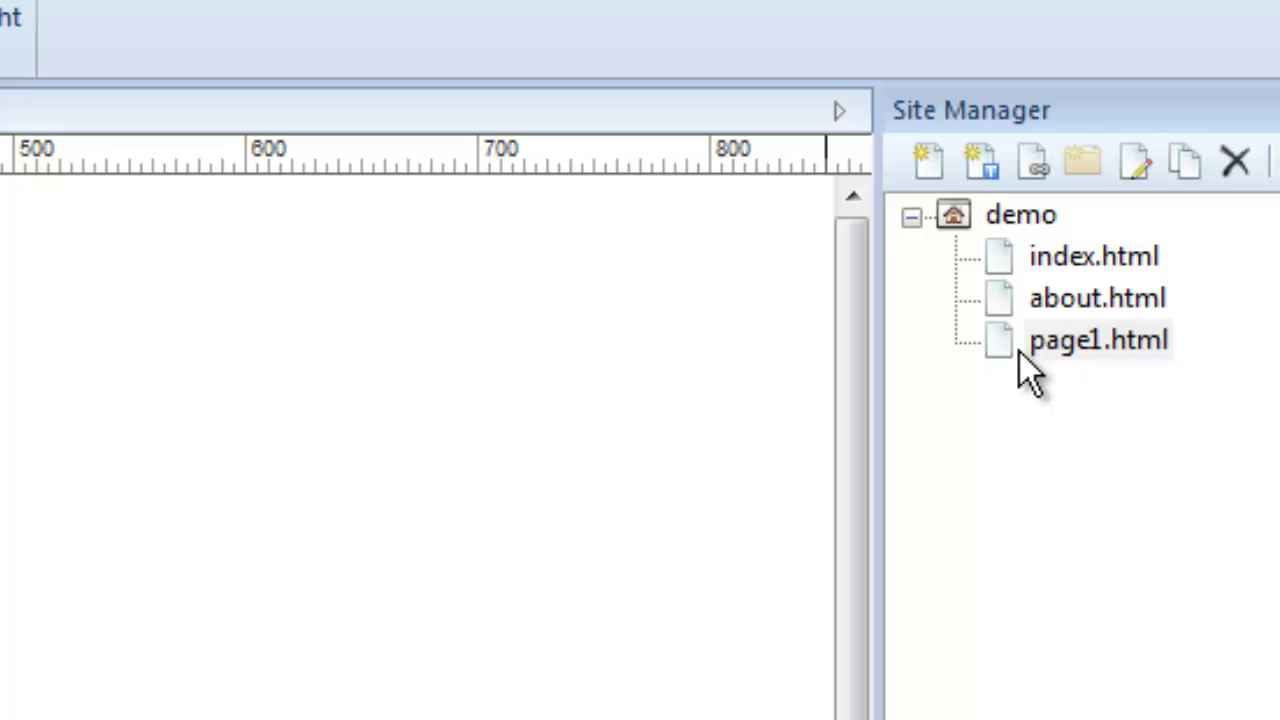
left_click(1003, 354)
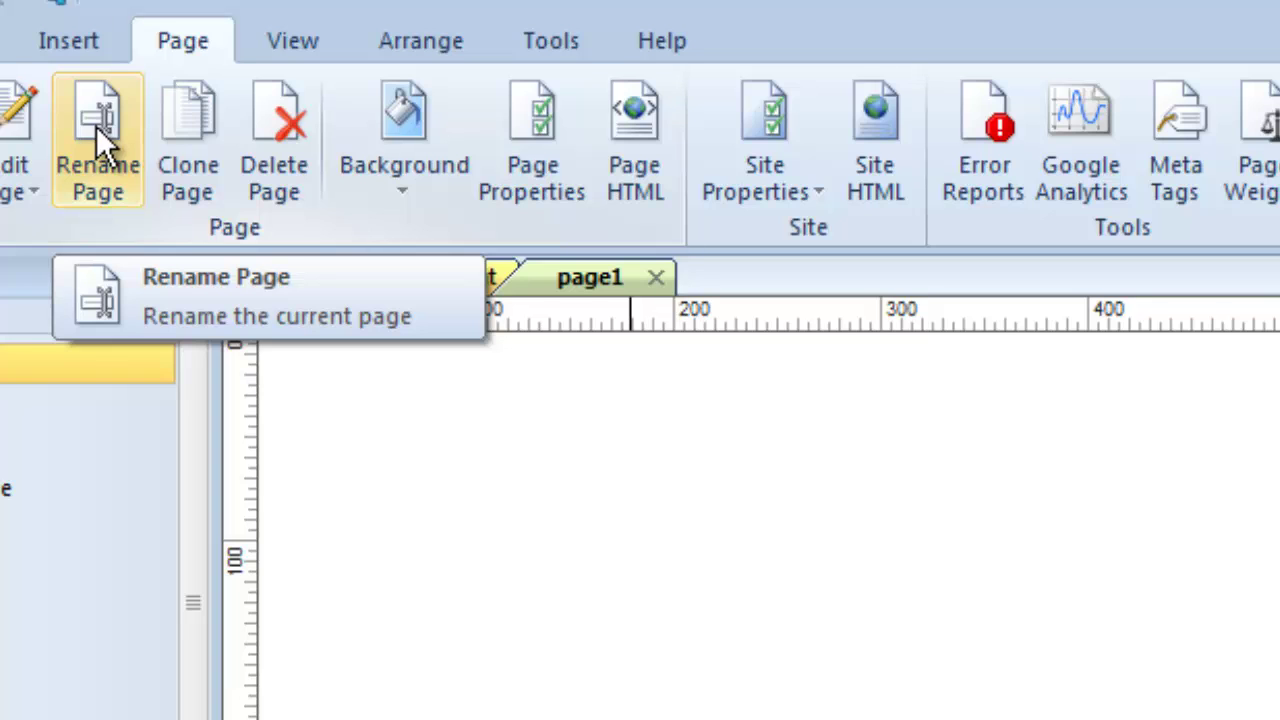
Step: Rename page1 to contact_us
left_click(96, 127)
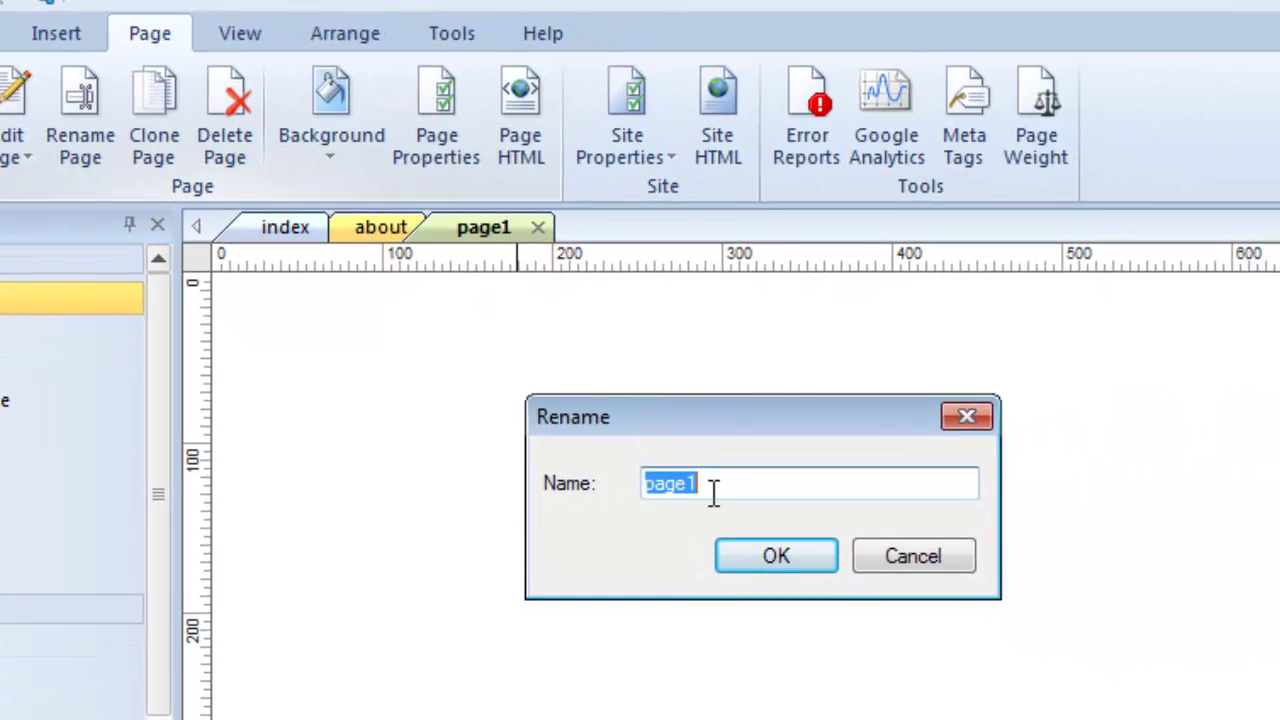
left_click(702, 481)
double_click(702, 481)
type("contact_us")
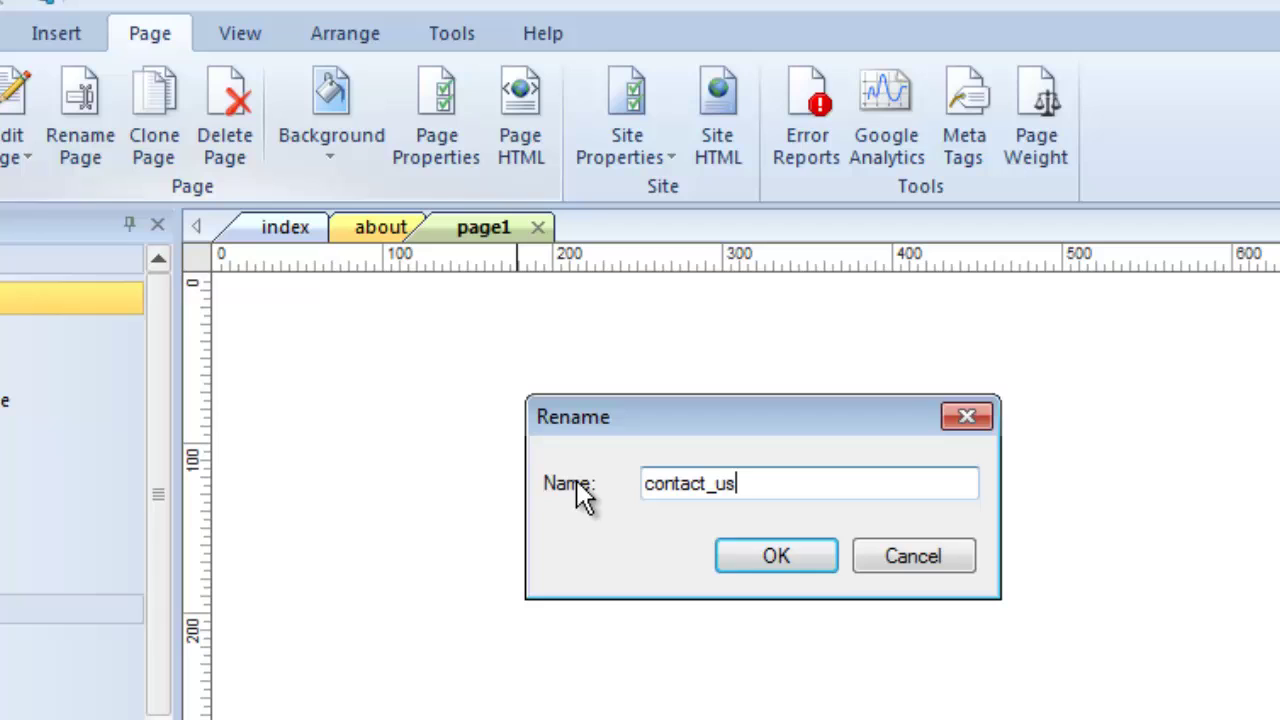
left_click(796, 558)
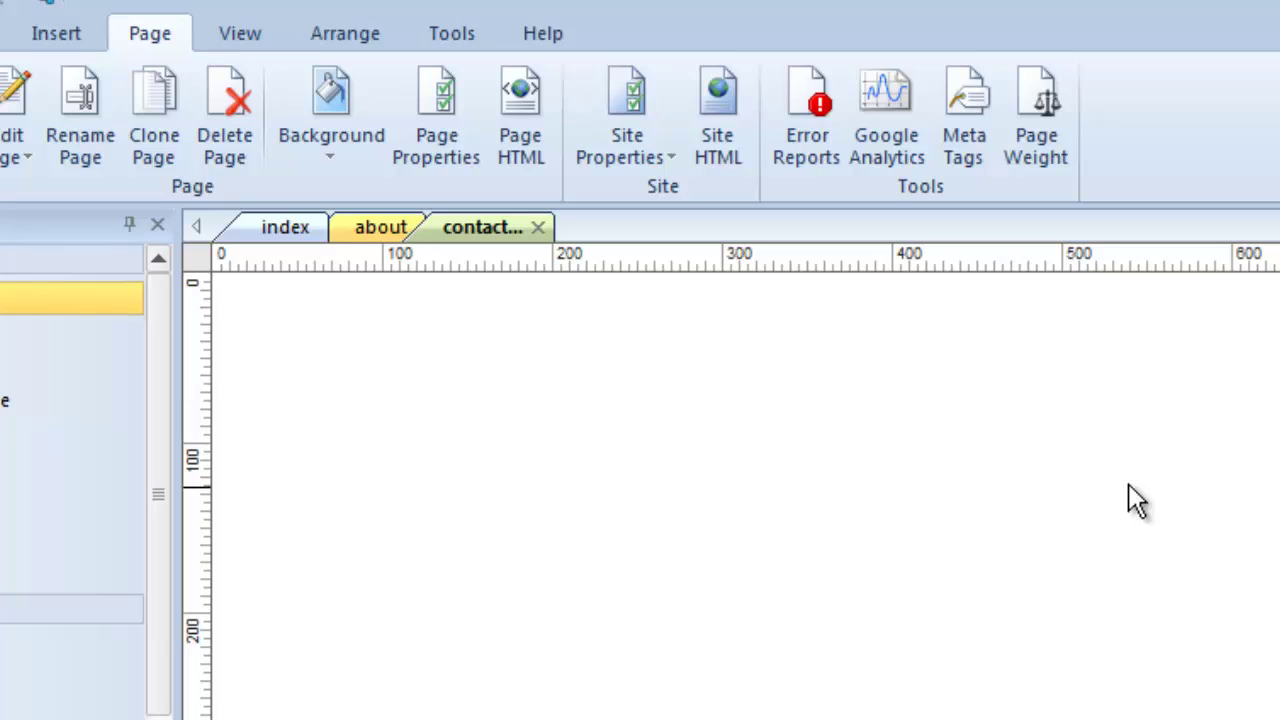
Step: Replace the contact_us page's Untitled Page title with Contact Us
right_click(610, 380)
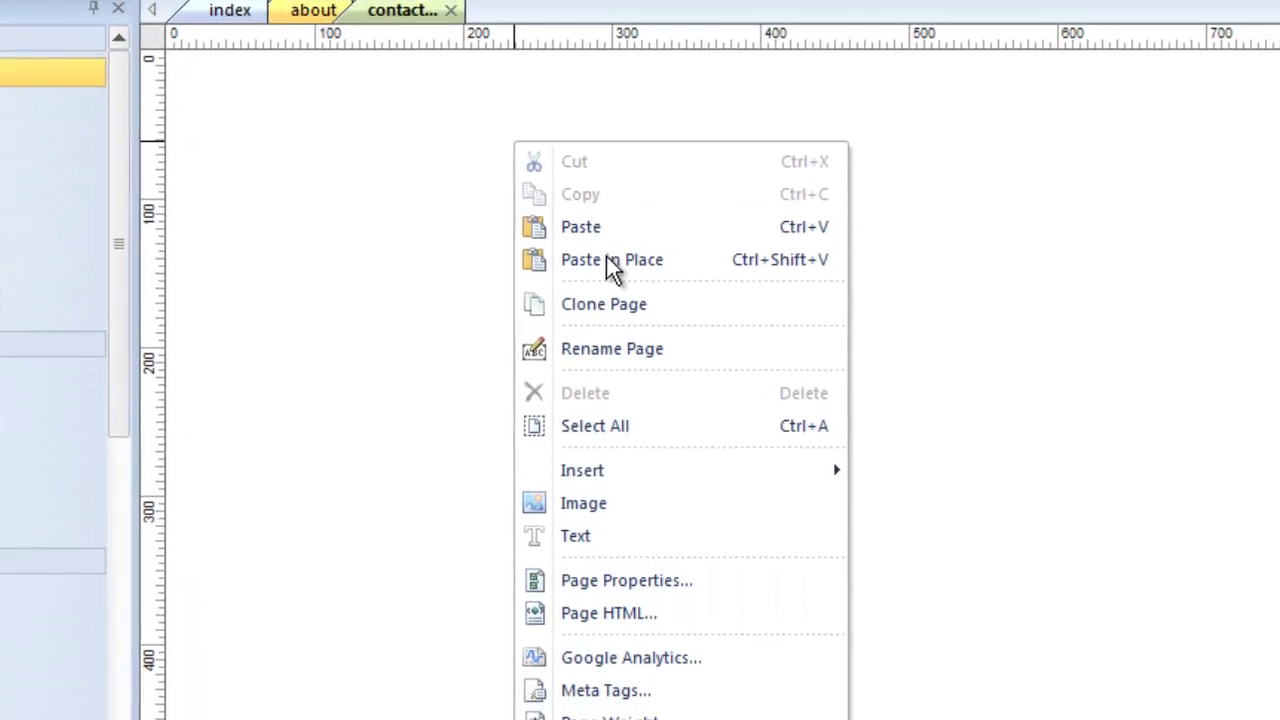
left_click(581, 535)
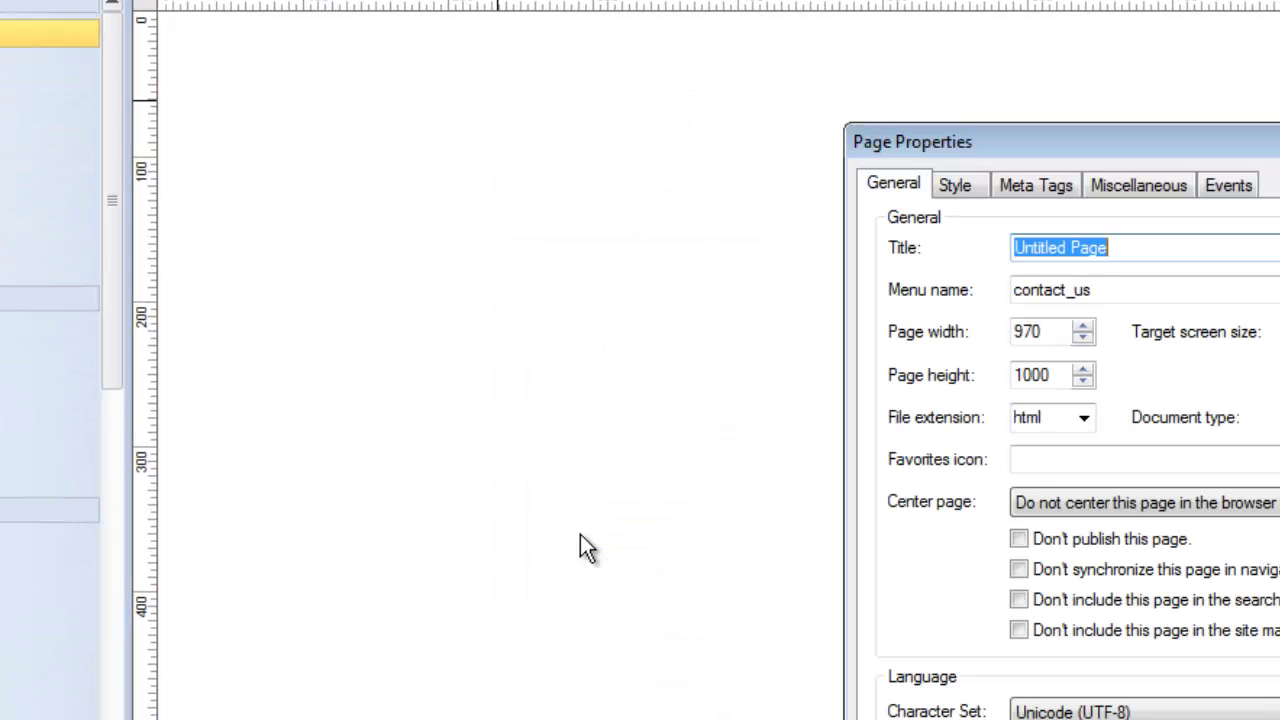
left_click_drag(1041, 147, 677, 63)
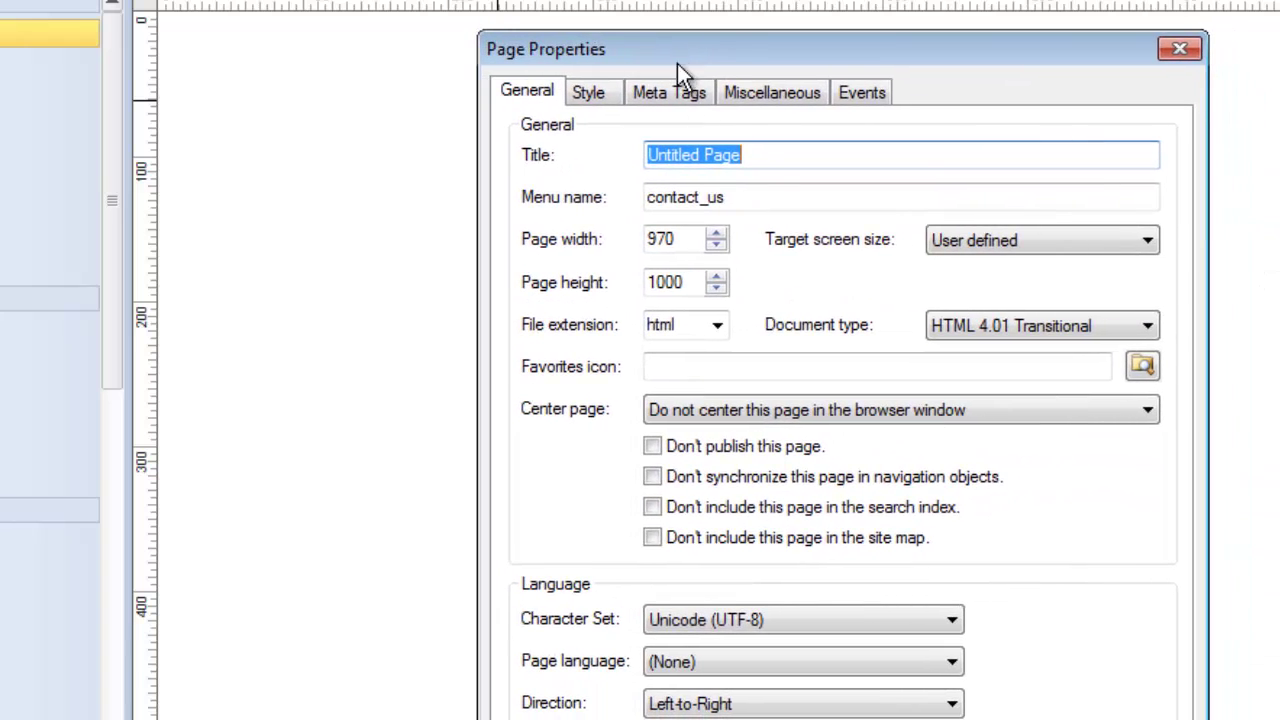
left_click(755, 155)
key("ctrl+a")
type("Contact Us")
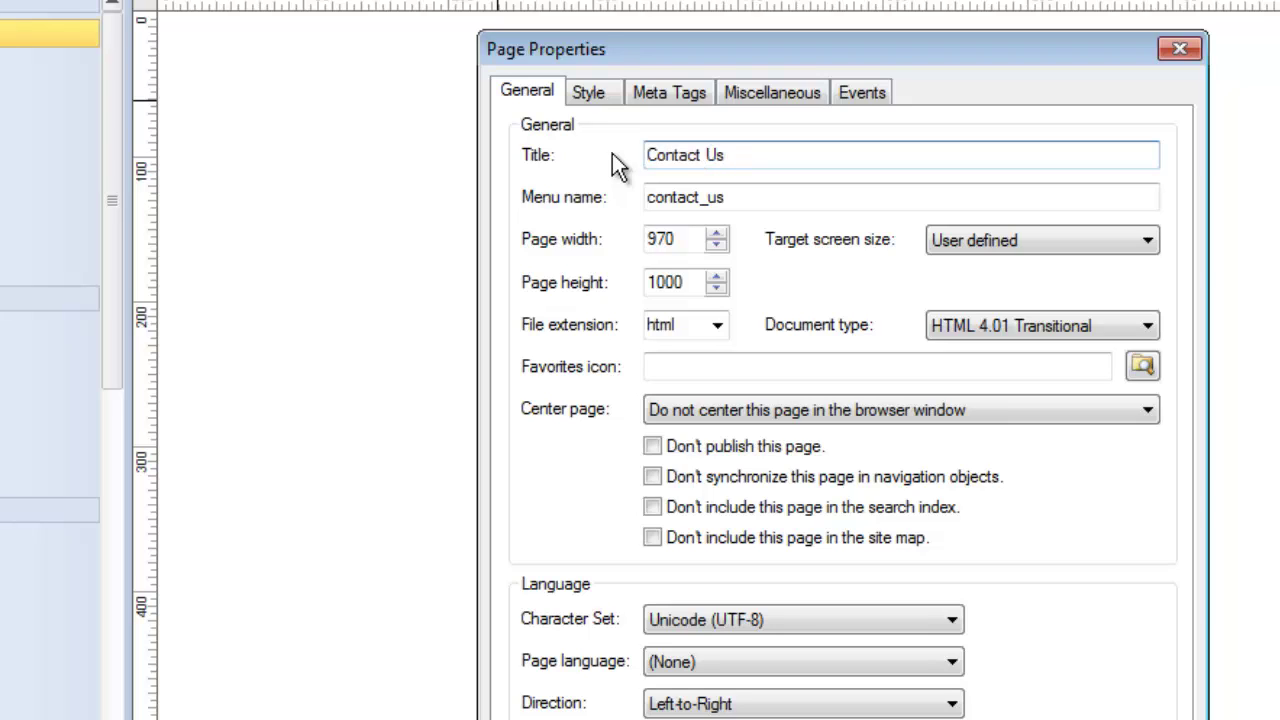
Step: Change the contact_us page's menu name to Contact Us
left_click(729, 197)
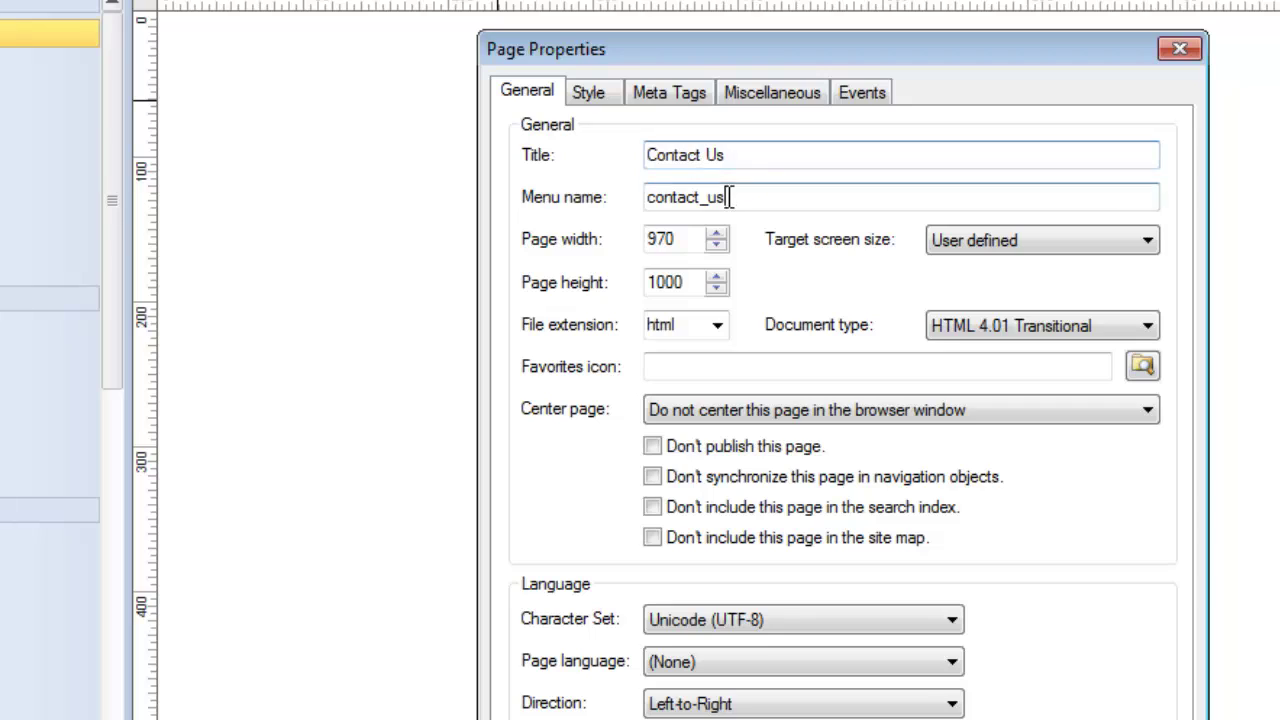
left_click_drag(729, 197, 634, 195)
type("C")
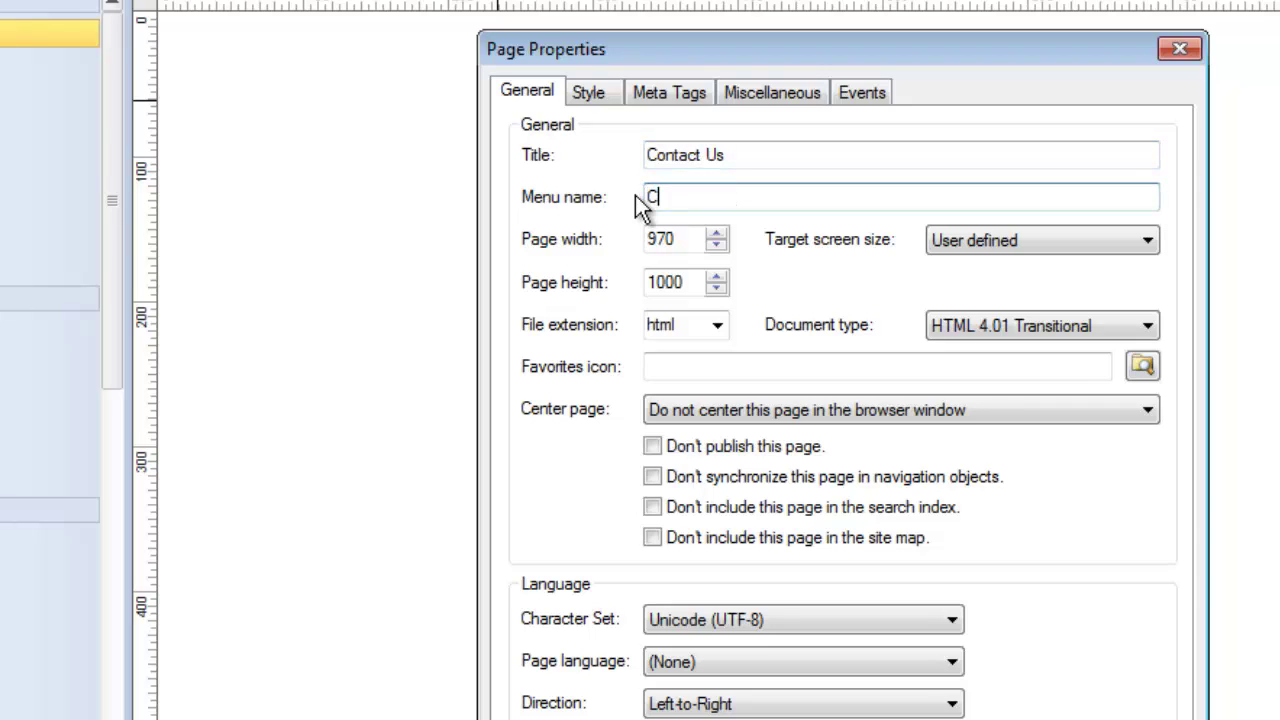
type("ontact Us")
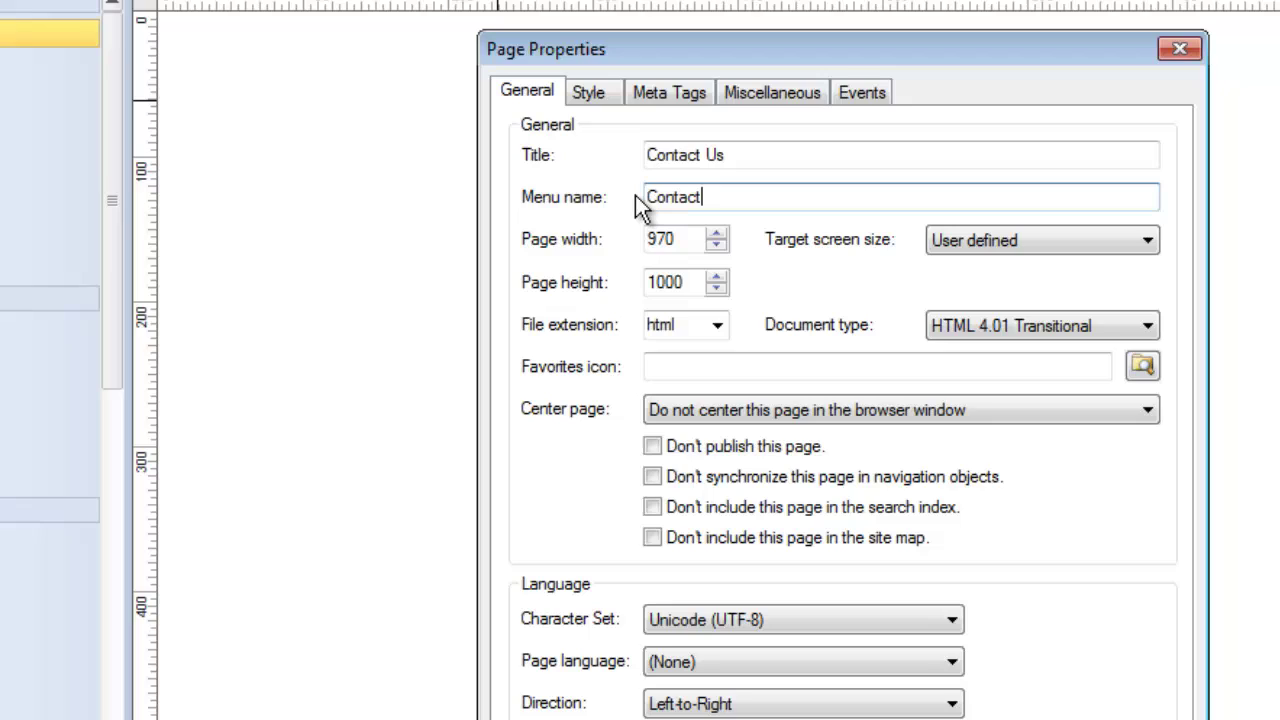